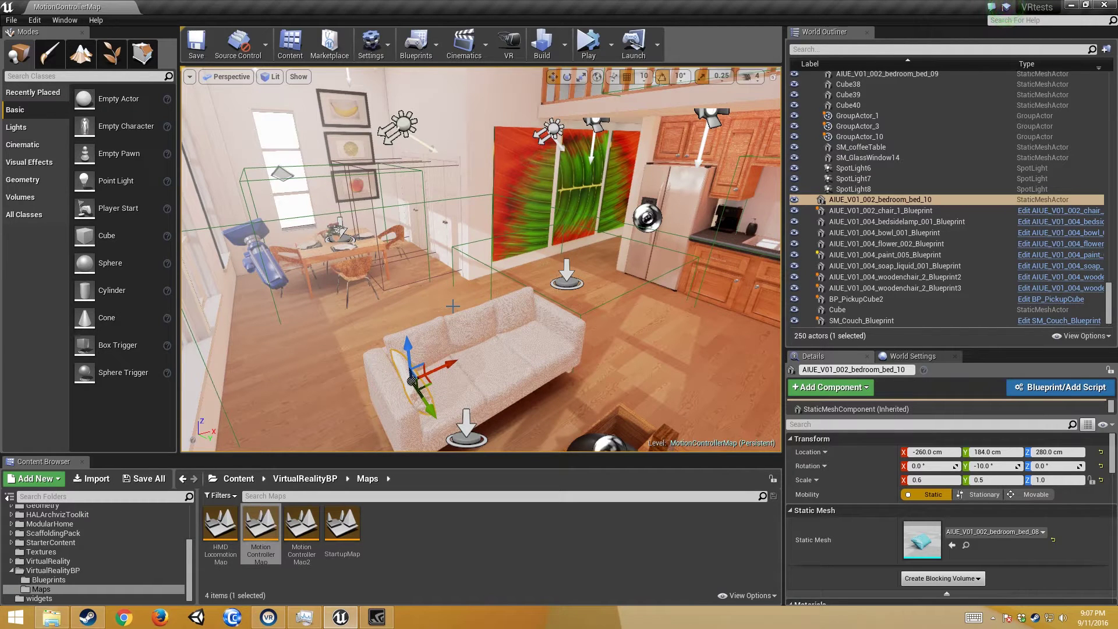
# Look over the apartment's couch, dining area, wall panels and kitchen in the level
pyautogui.moveTo(480, 297)
pyautogui.mouseDown(button='right')
pyautogui.moveTo(506, 295)
pyautogui.moveTo(462, 293)
pyautogui.mouseUp(button='right')
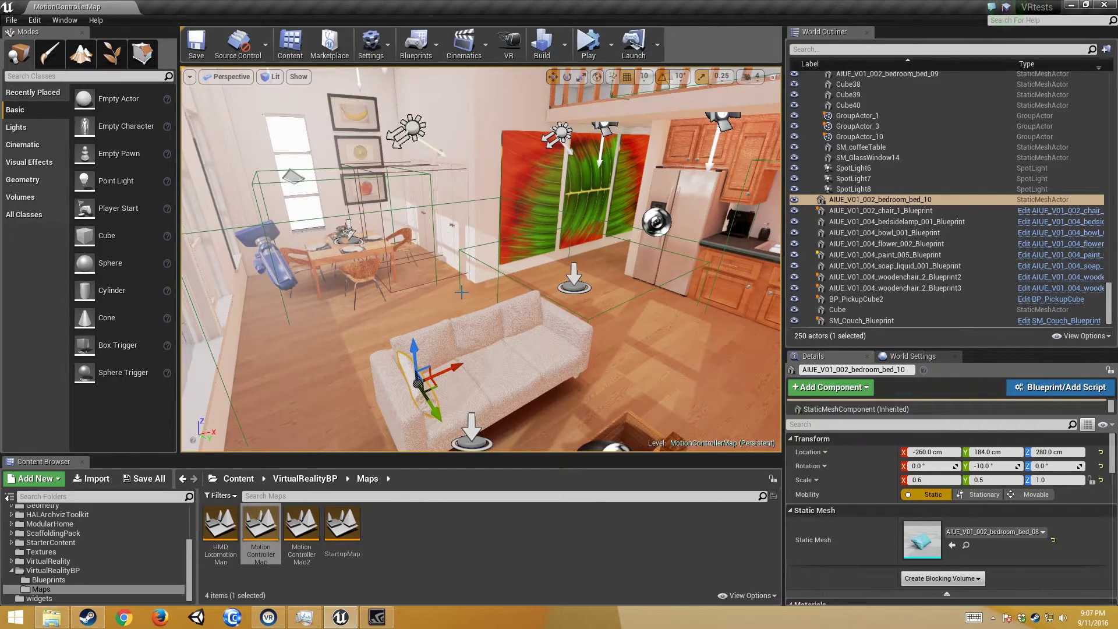
pyautogui.moveTo(365, 306); pyautogui.dragTo(378, 265, button='right')
pyautogui.press('w')
pyautogui.press('s')
pyautogui.moveTo(373, 343); pyautogui.dragTo(323, 349, button='right')
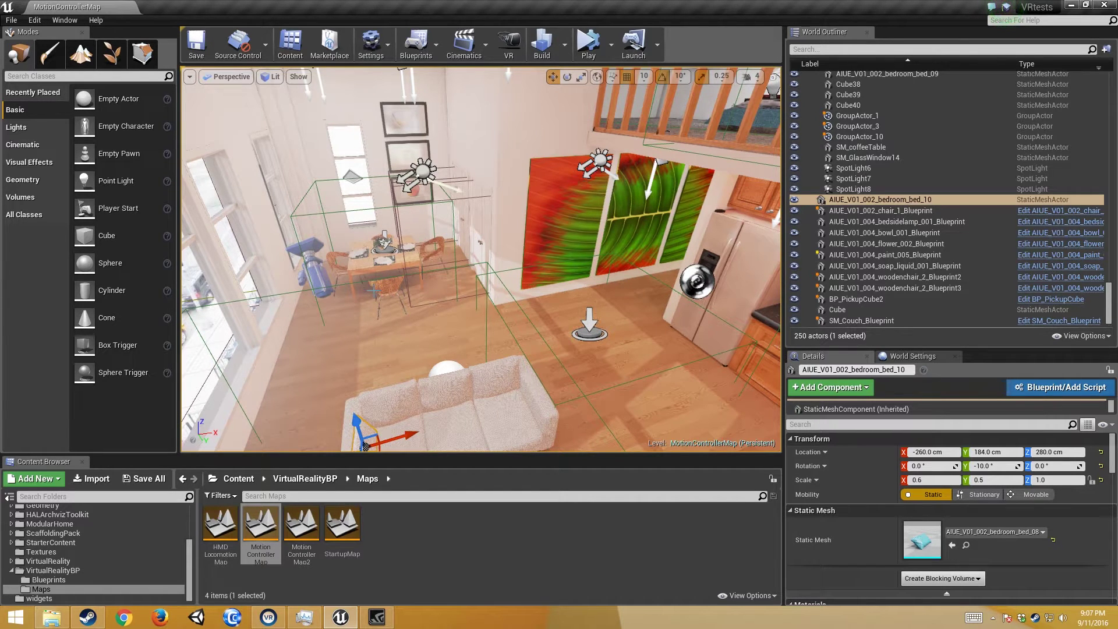
pyautogui.moveTo(465, 239); pyautogui.dragTo(431, 230, button='right')
pyautogui.moveTo(317, 348)
pyautogui.mouseDown(button='right')
pyautogui.moveTo(415, 253)
pyautogui.moveTo(463, 236)
pyautogui.mouseUp(button='right')
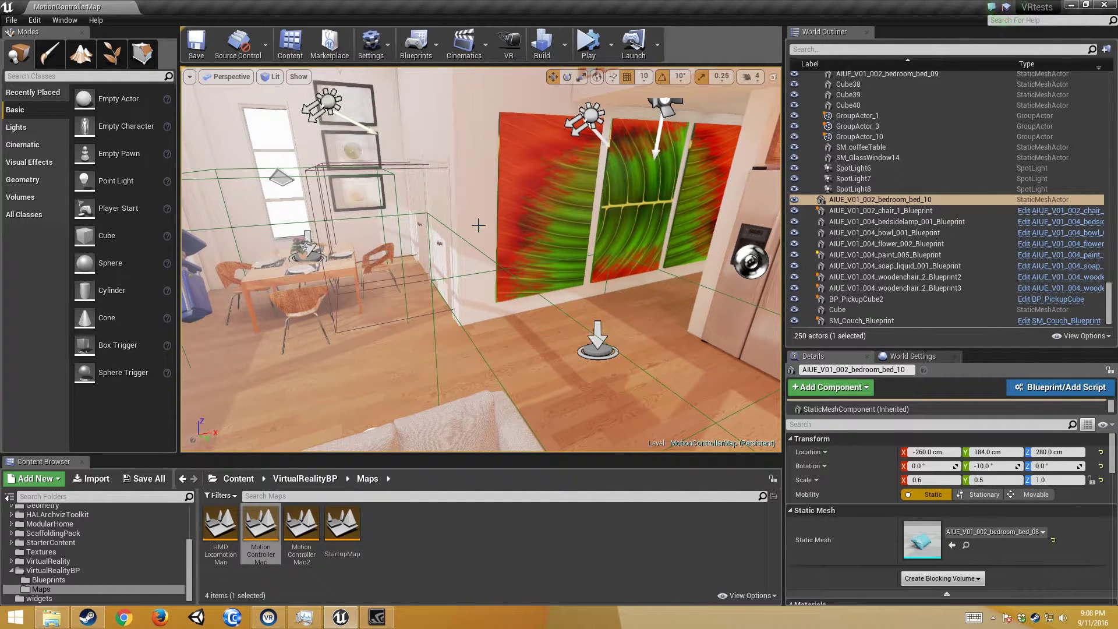
pyautogui.moveTo(480, 259); pyautogui.dragTo(585, 262, button='right')
pyautogui.moveTo(464, 236); pyautogui.dragTo(463, 235, button='right')
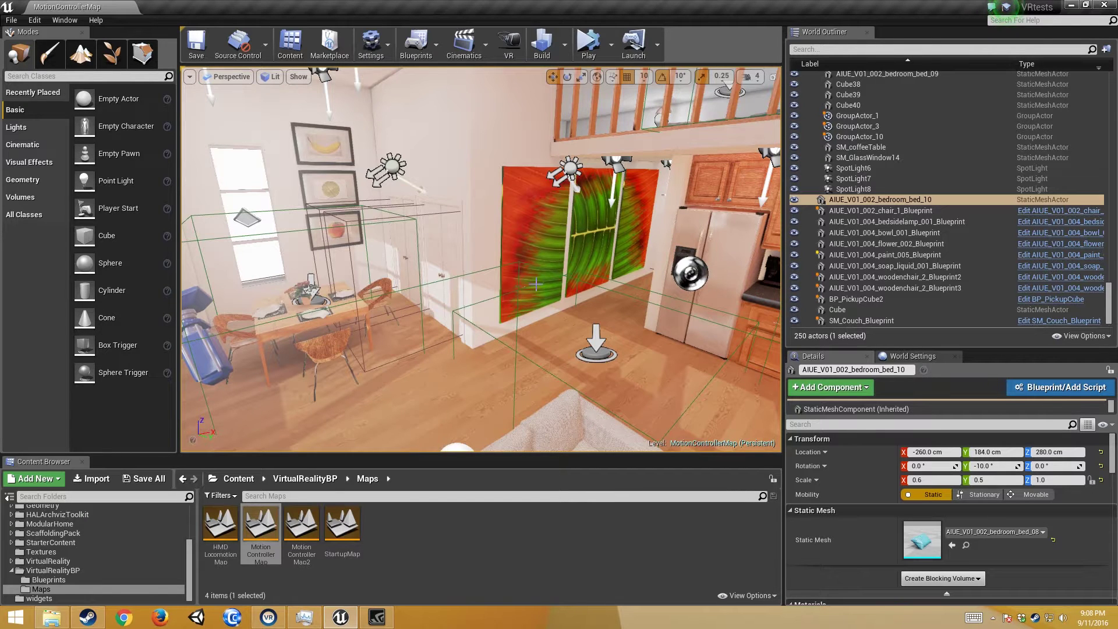
pyautogui.moveTo(495, 250); pyautogui.dragTo(495, 250, button='right')
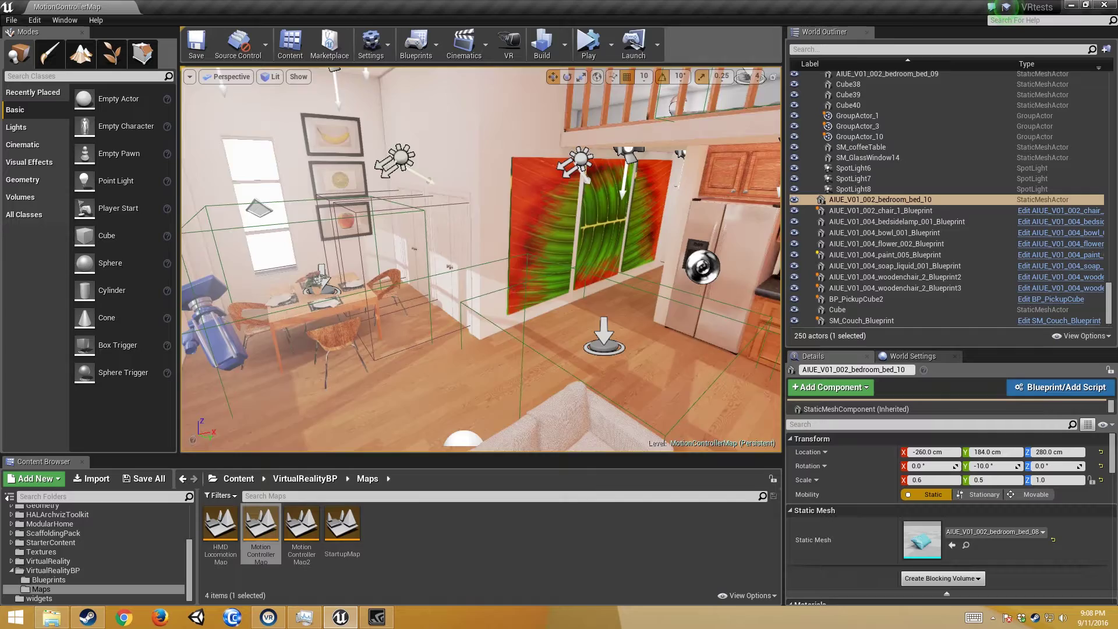
# Create a blueprint from the selected couch pillow in the VirtualRealityBP/Blueprints folder, keeping the name AIUE_V01_002_bedroom_bed_10_Blueprint
pyautogui.moveTo(495, 250); pyautogui.dragTo(466, 344, button='right')
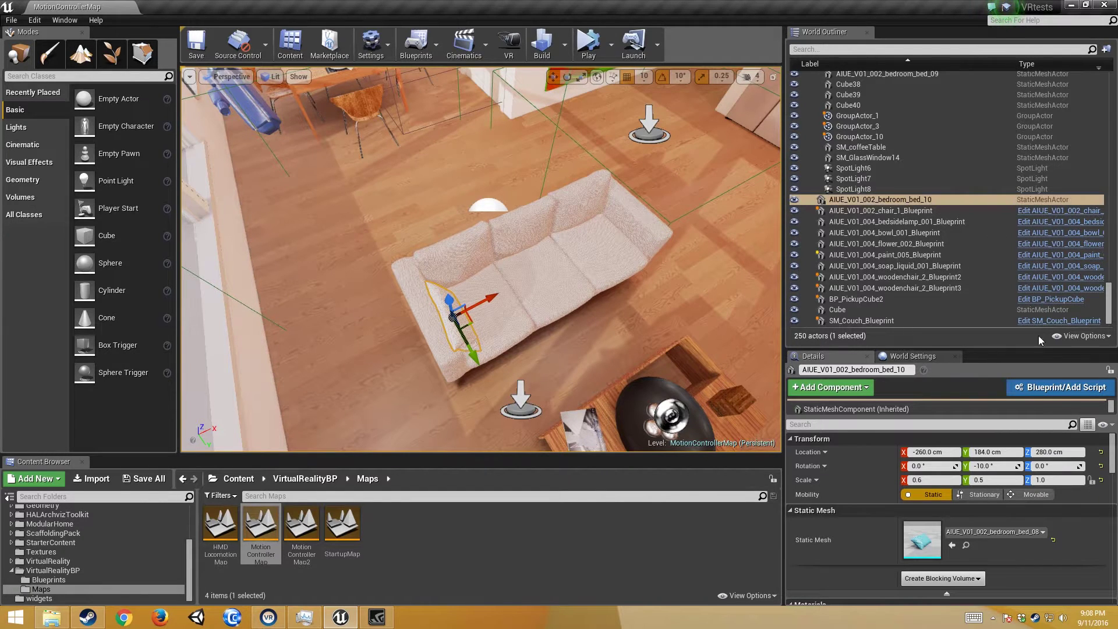
pyautogui.click(1051, 387)
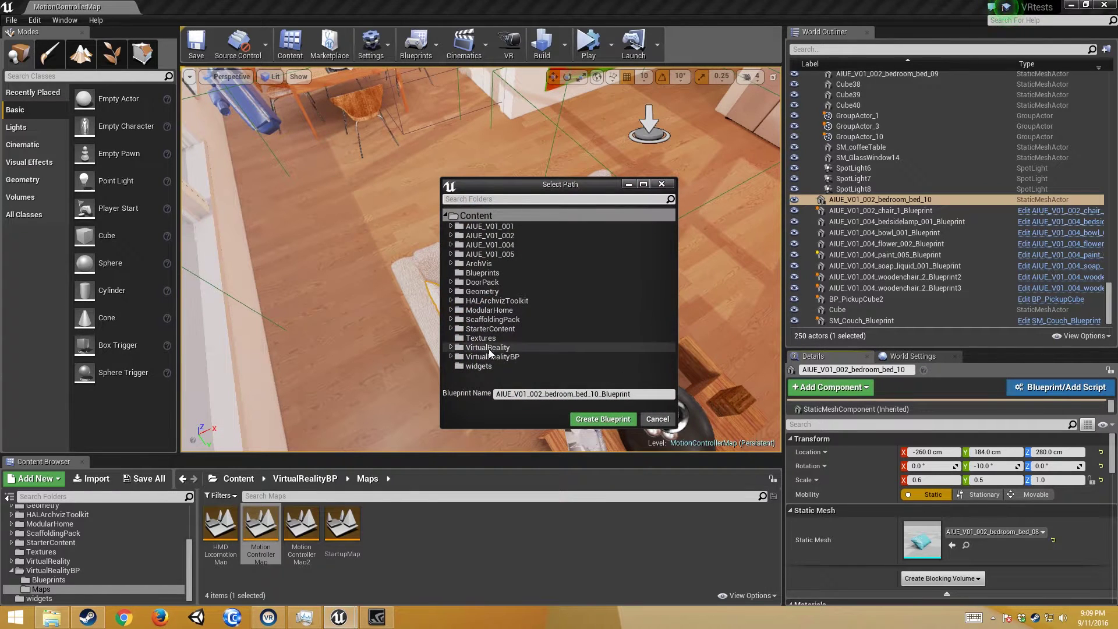
pyautogui.click(451, 357)
pyautogui.click(488, 365)
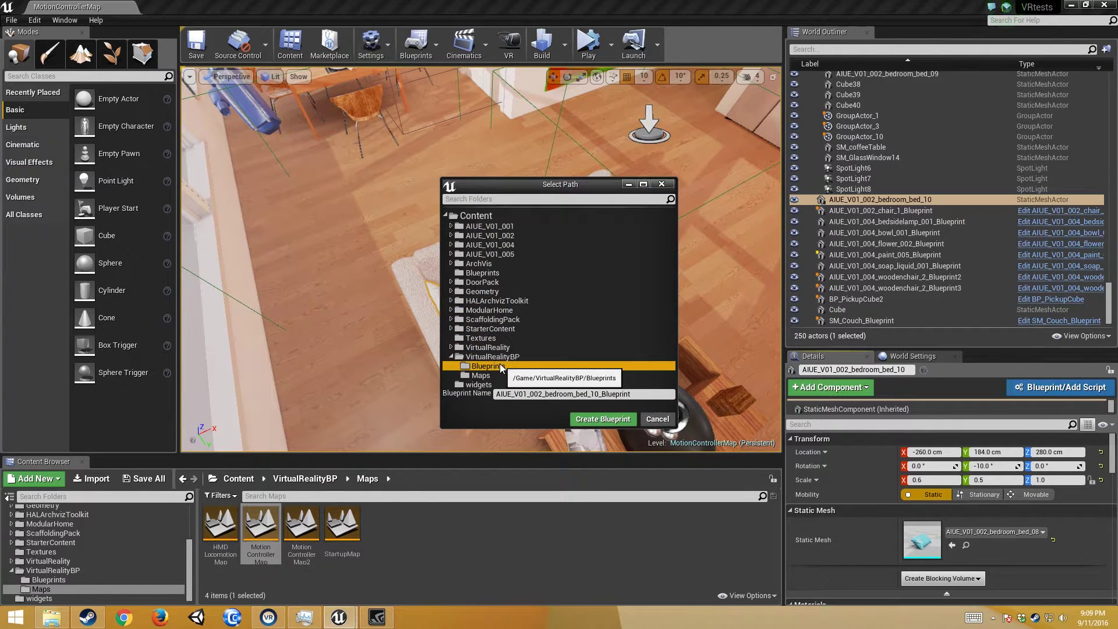
pyautogui.click(600, 419)
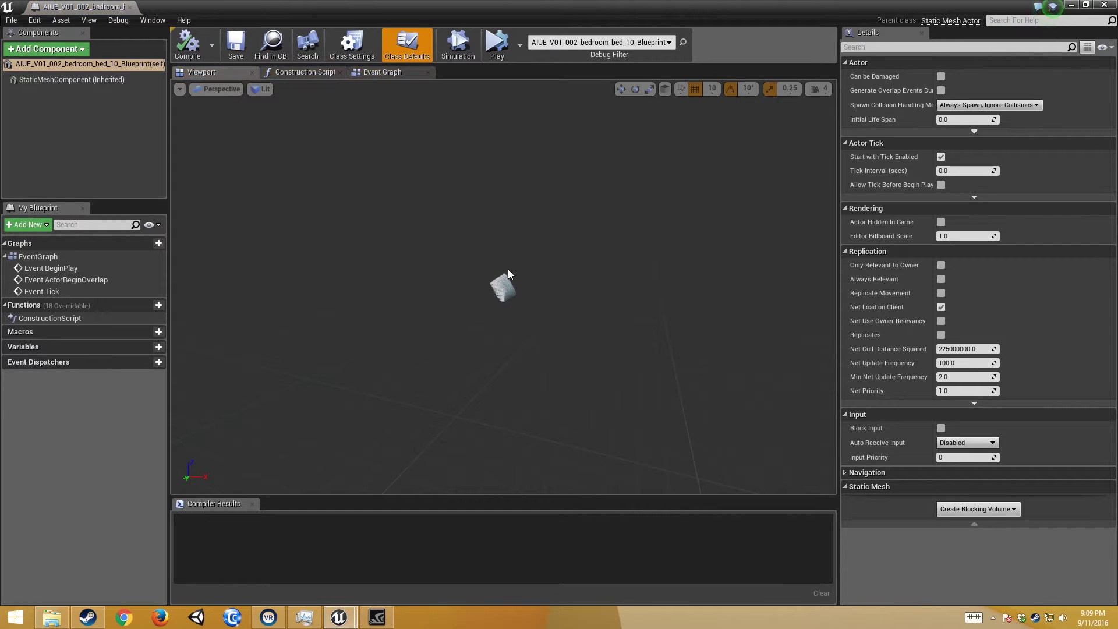
# Implement the PickupActorInterface in the pillow blueprint's class settings
pyautogui.click(497, 293)
pyautogui.press('f')
pyautogui.moveTo(610, 287); pyautogui.dragTo(574, 300, button='right')
pyautogui.click(348, 43)
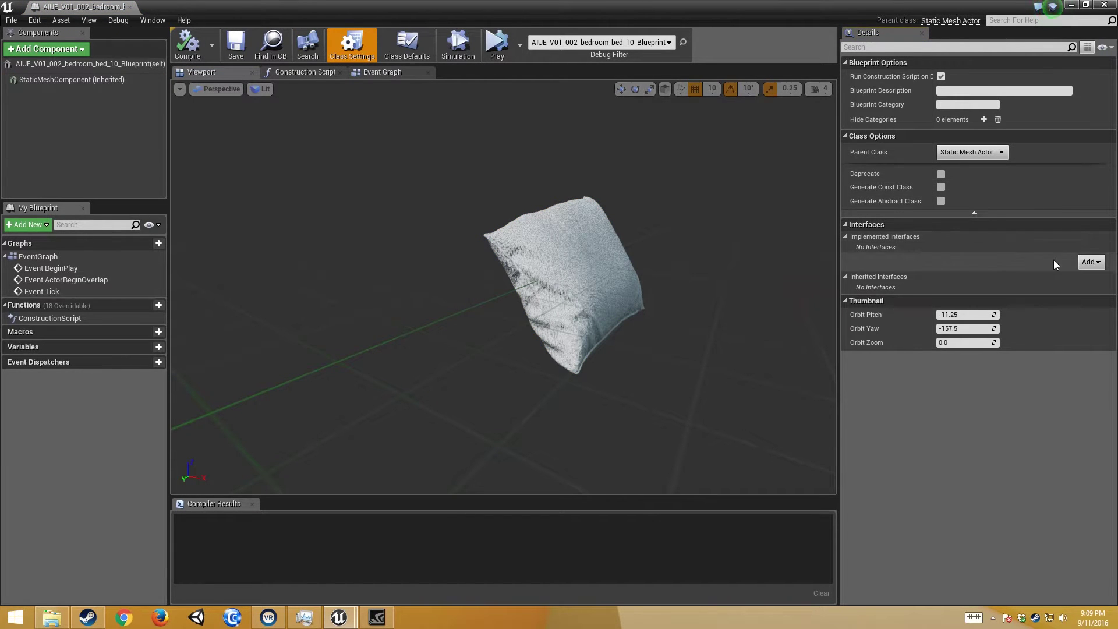
pyautogui.click(1088, 262)
pyautogui.write('pickup')
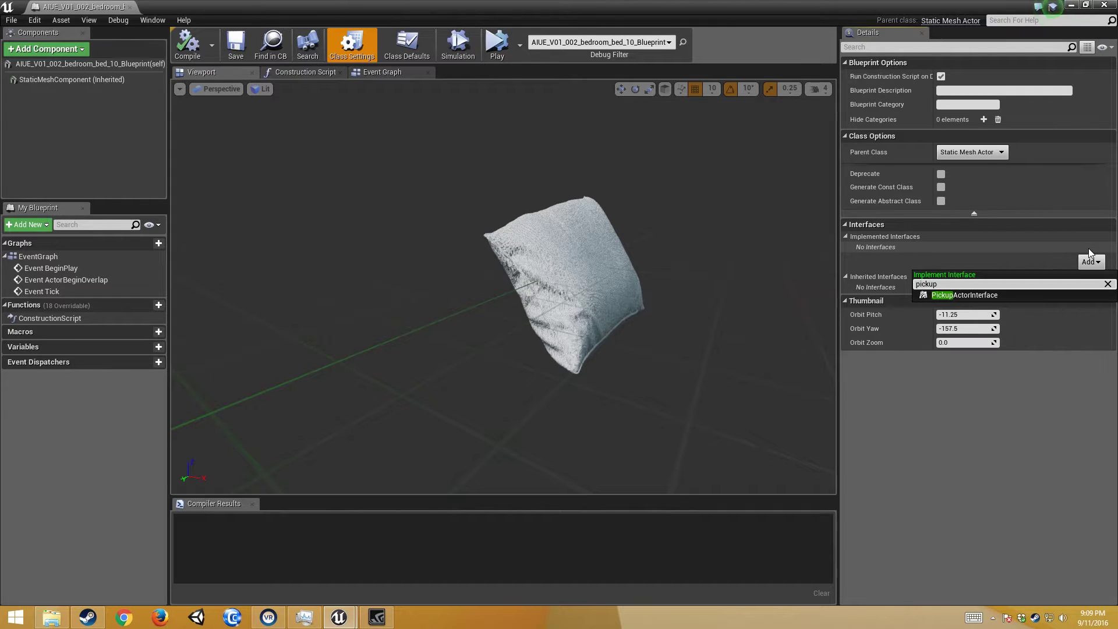
pyautogui.press('Return')
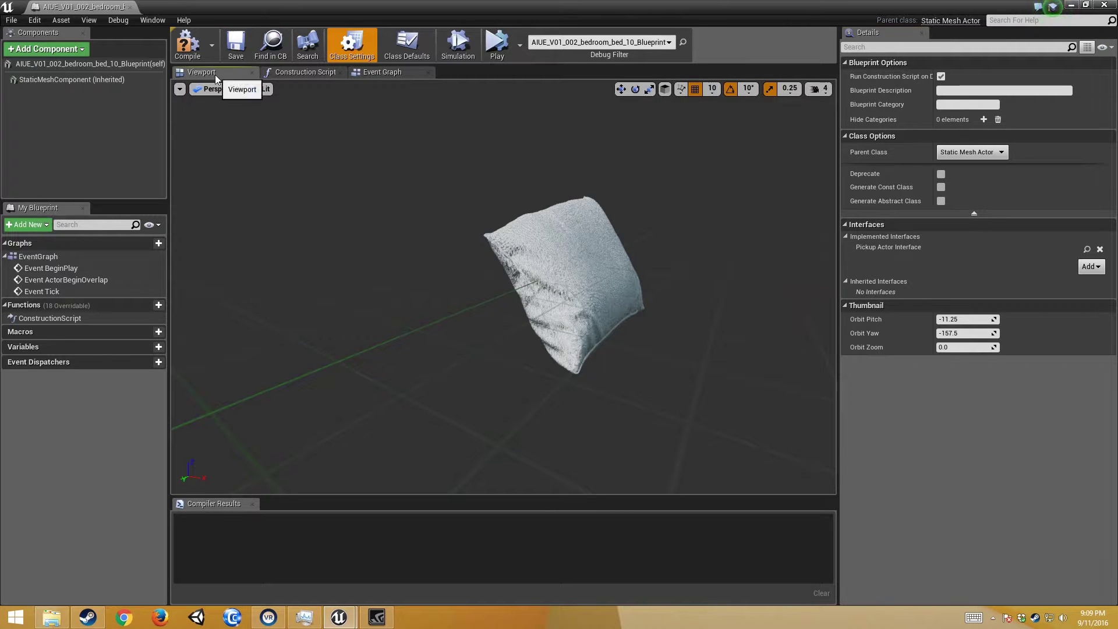
# Make the pillow's static mesh component Movable and enable Simulate Physics, Simulation Generates Hit Events and Generate Overlap Events
pyautogui.click(595, 207)
pyautogui.moveTo(656, 231); pyautogui.dragTo(722, 223, button='right')
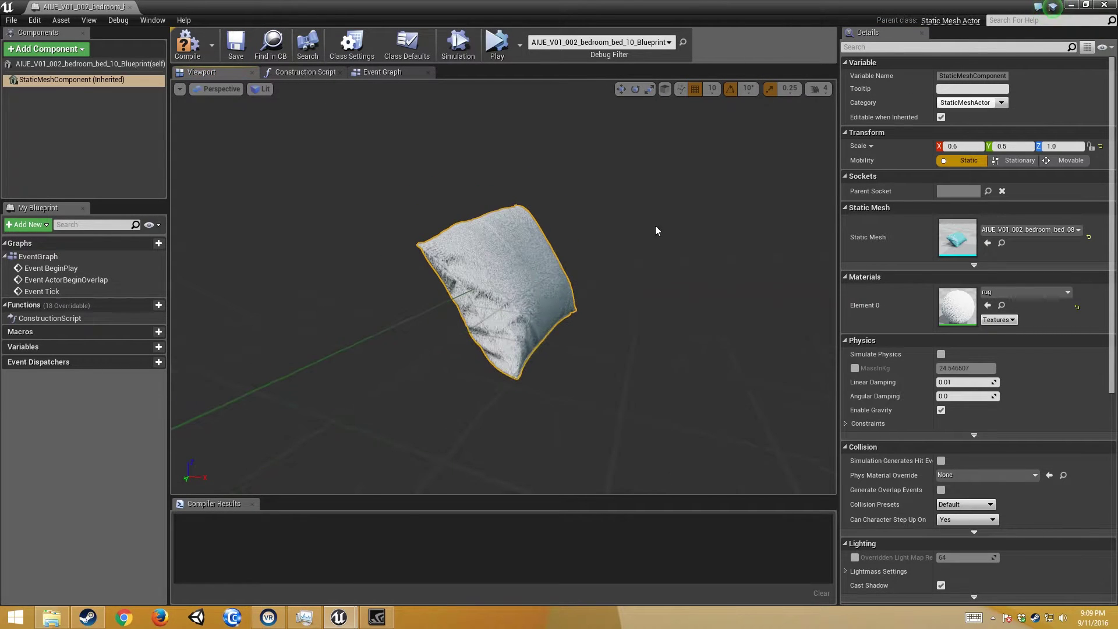
pyautogui.scroll(-5, 1040, 246)
pyautogui.scroll(5, 1040, 246)
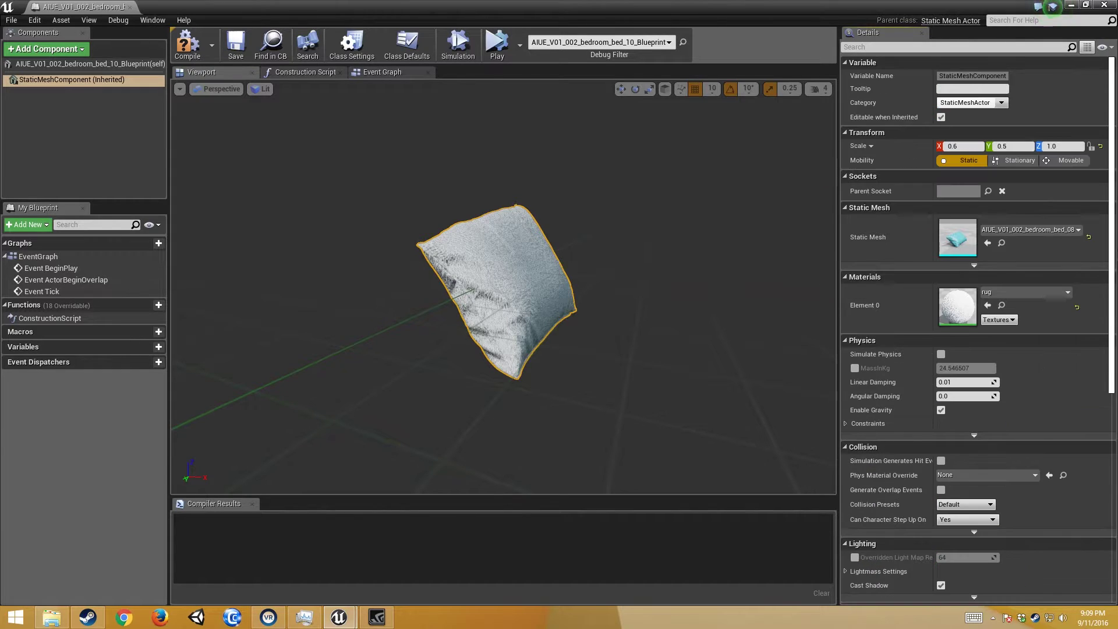
pyautogui.click(1070, 160)
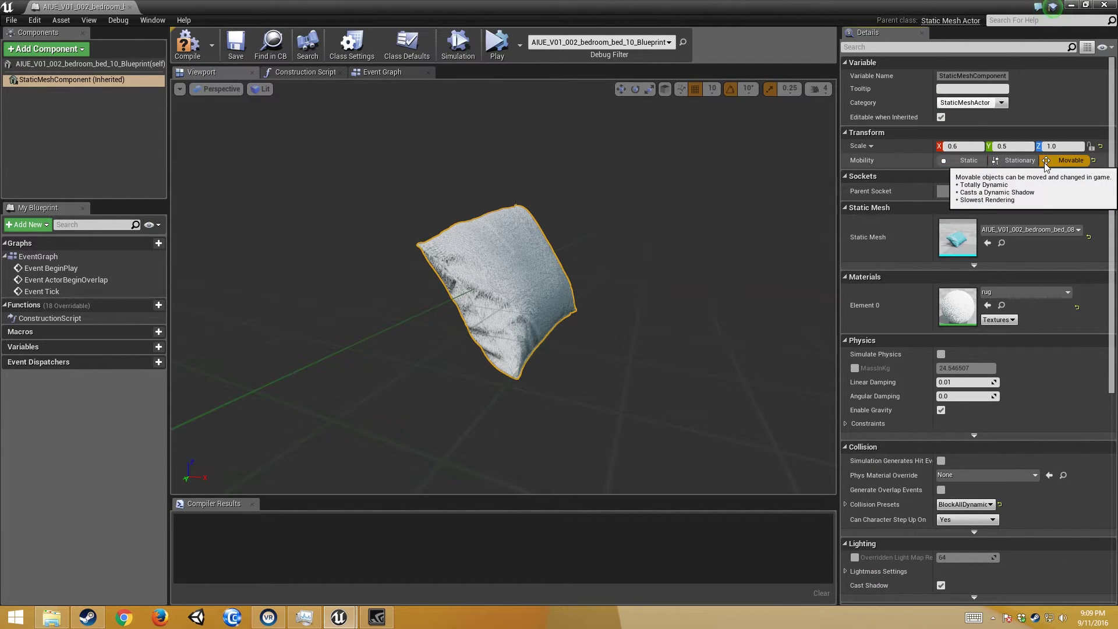
pyautogui.click(941, 354)
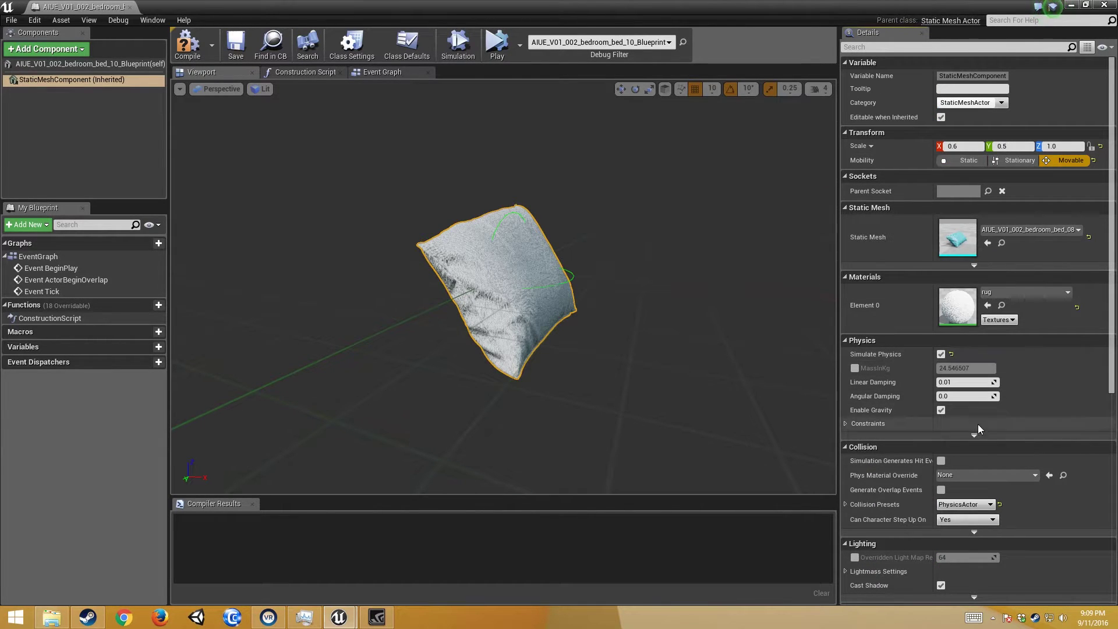
pyautogui.click(941, 460)
pyautogui.click(941, 490)
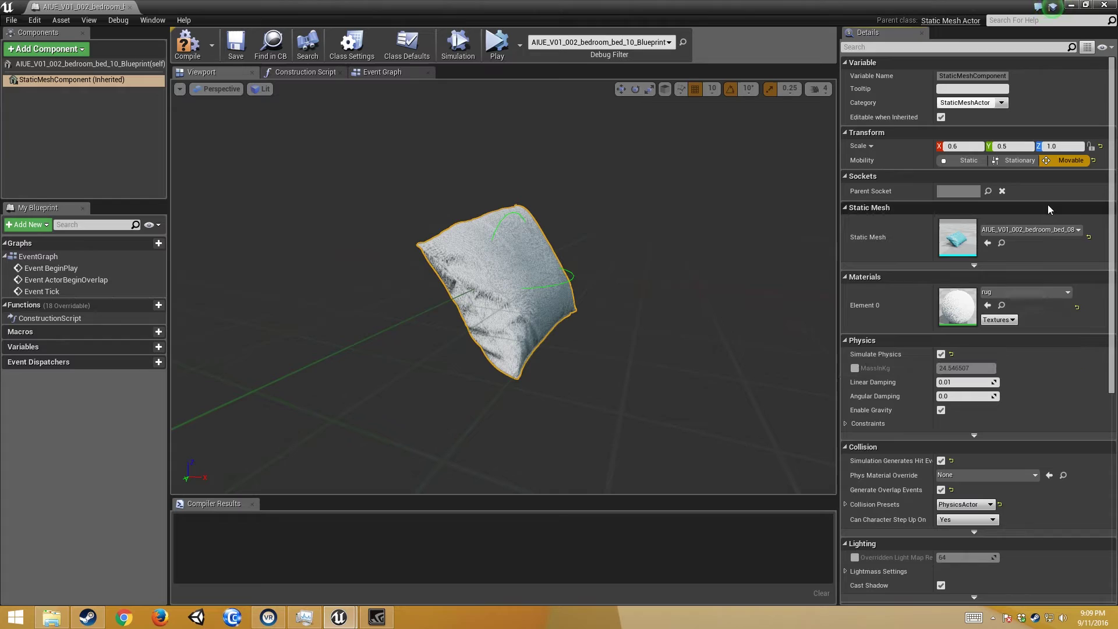
# Enable the Single Sample Shadow option in the pillow mesh's advanced lighting settings and widen the details area to read its label
pyautogui.scroll(-5, 938, 505)
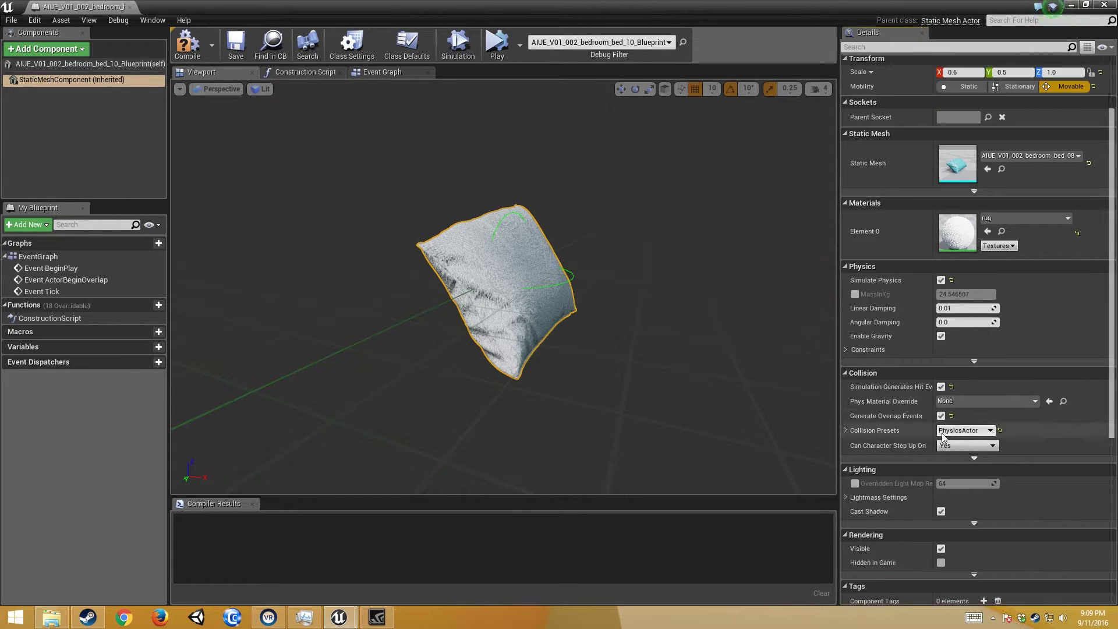
pyautogui.scroll(-2, 941, 433)
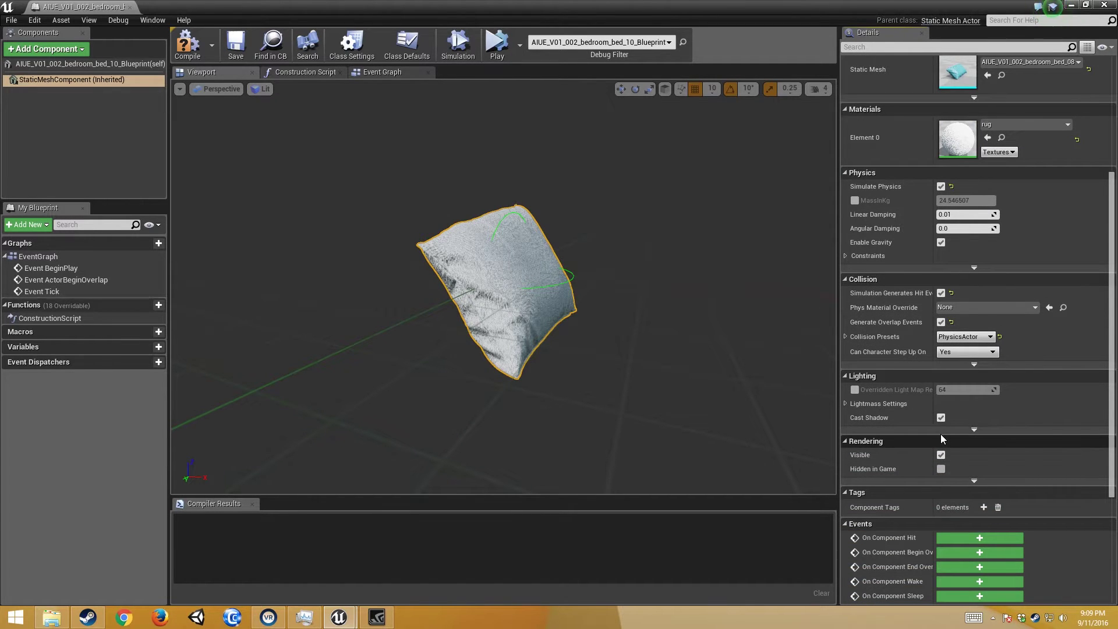
pyautogui.scroll(-1, 952, 413)
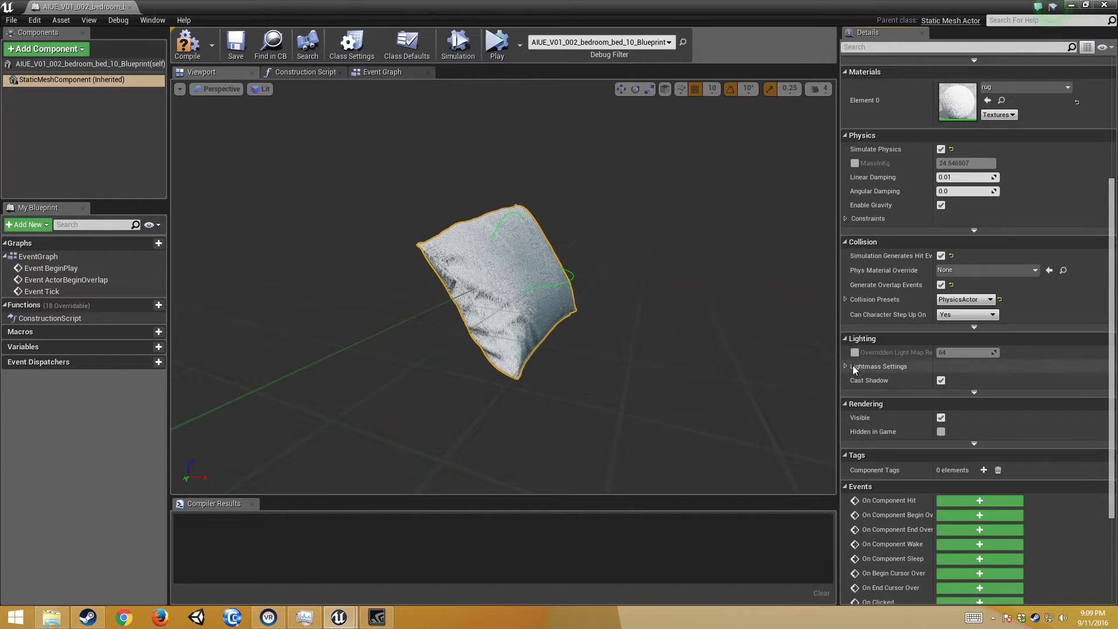
pyautogui.click(960, 392)
pyautogui.scroll(-8, 949, 367)
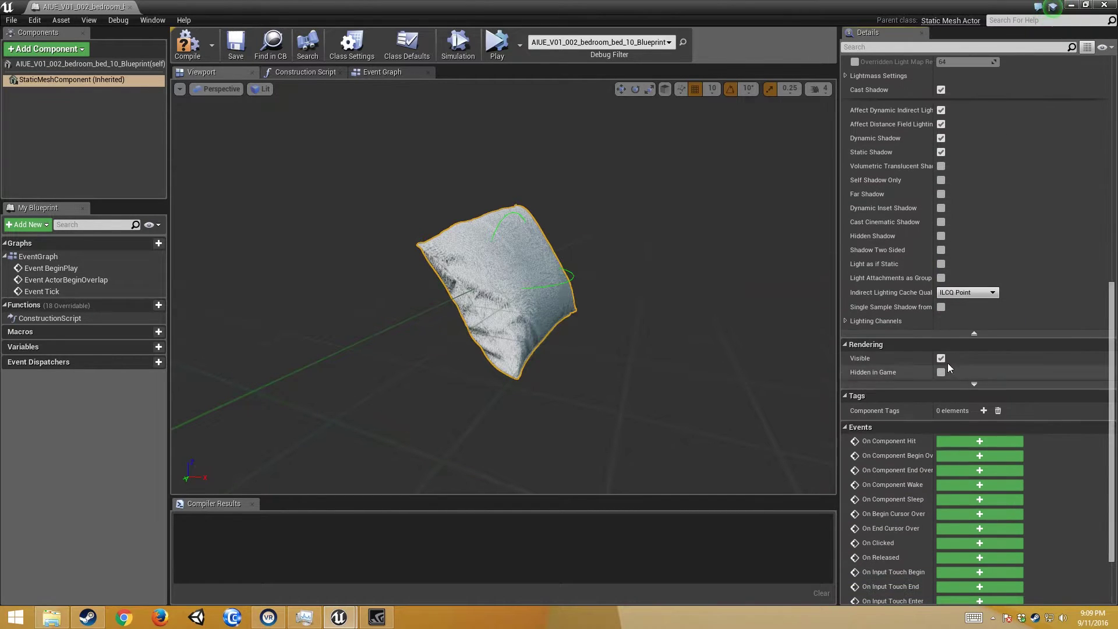
pyautogui.click(941, 307)
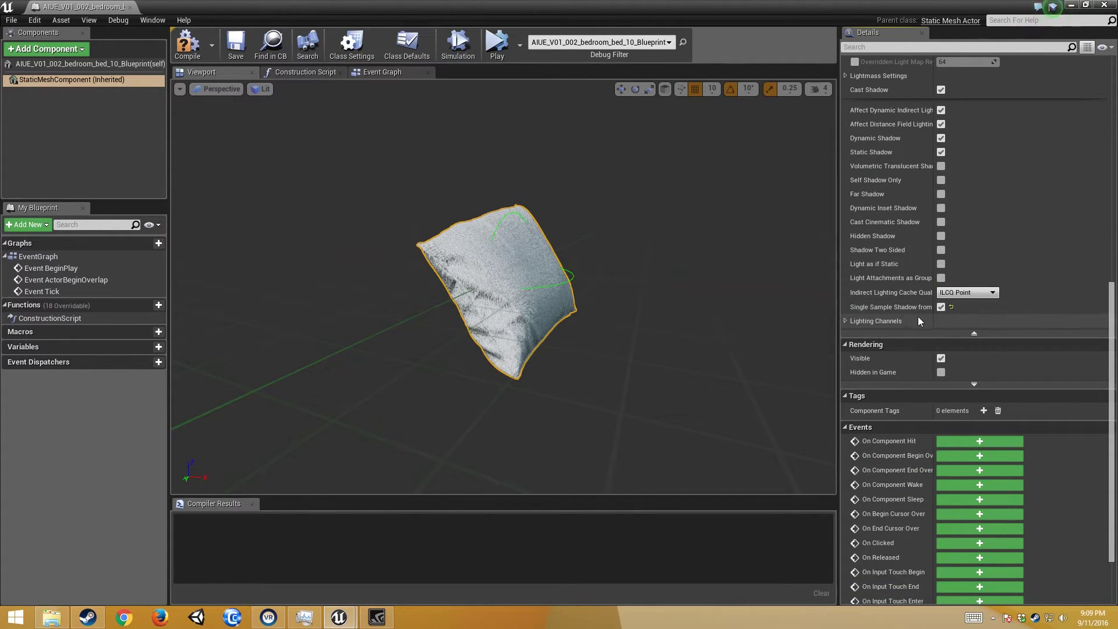
pyautogui.moveTo(912, 309)
pyautogui.moveTo(839, 309); pyautogui.dragTo(811, 305)
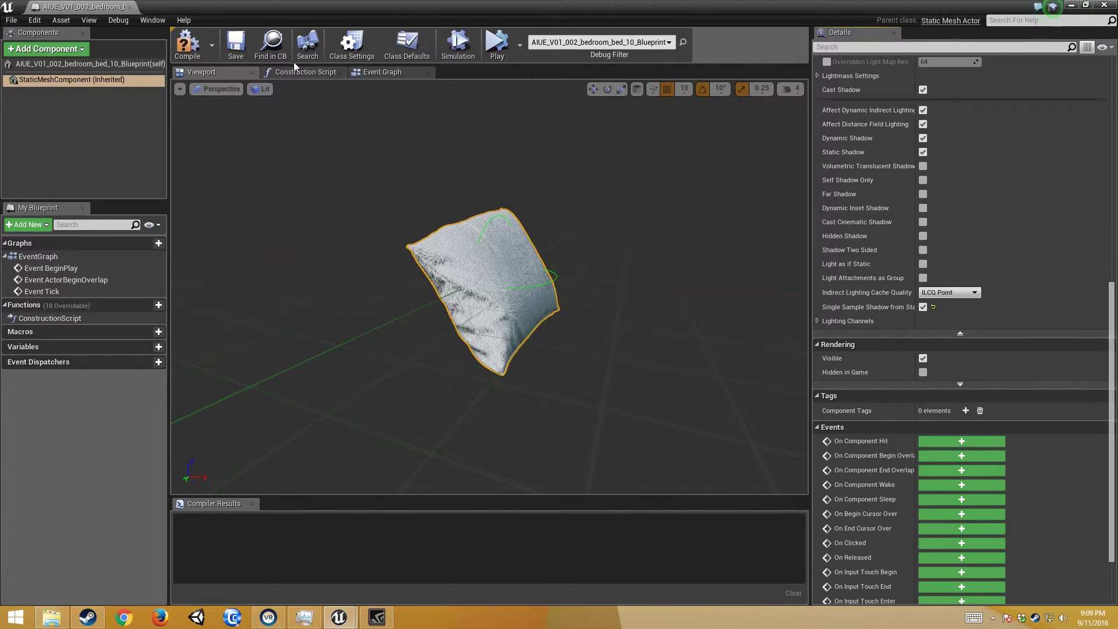
# Open the pillow blueprint's event graph
pyautogui.click(377, 72)
pyautogui.scroll(-4, 452, 283)
pyautogui.scroll(4, 595, 330)
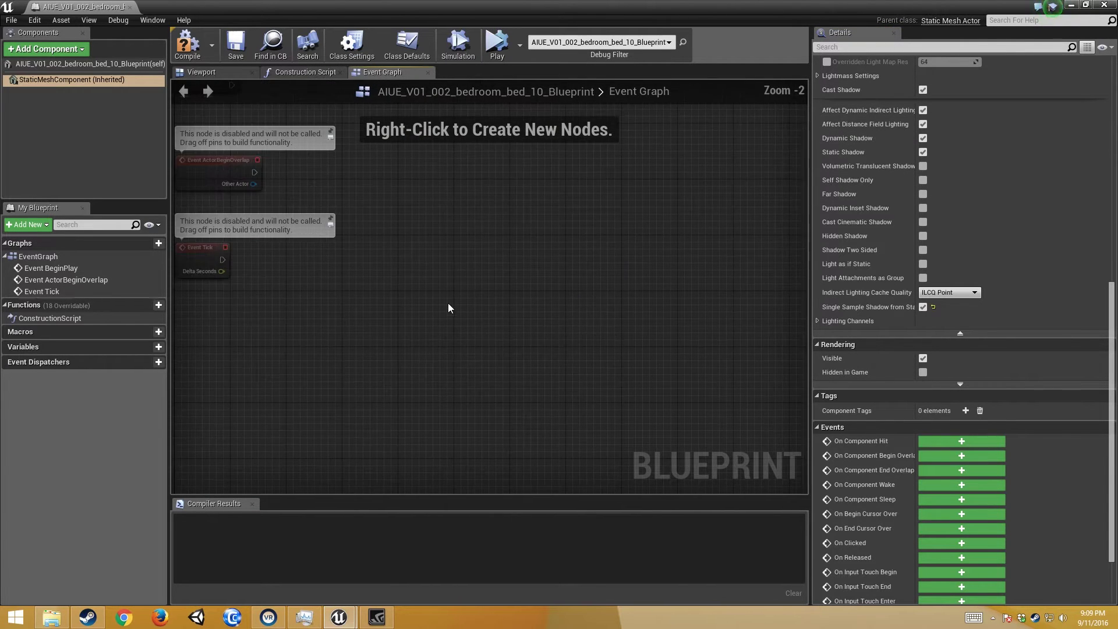
pyautogui.scroll(-1, 449, 307)
pyautogui.scroll(1, 235, 254)
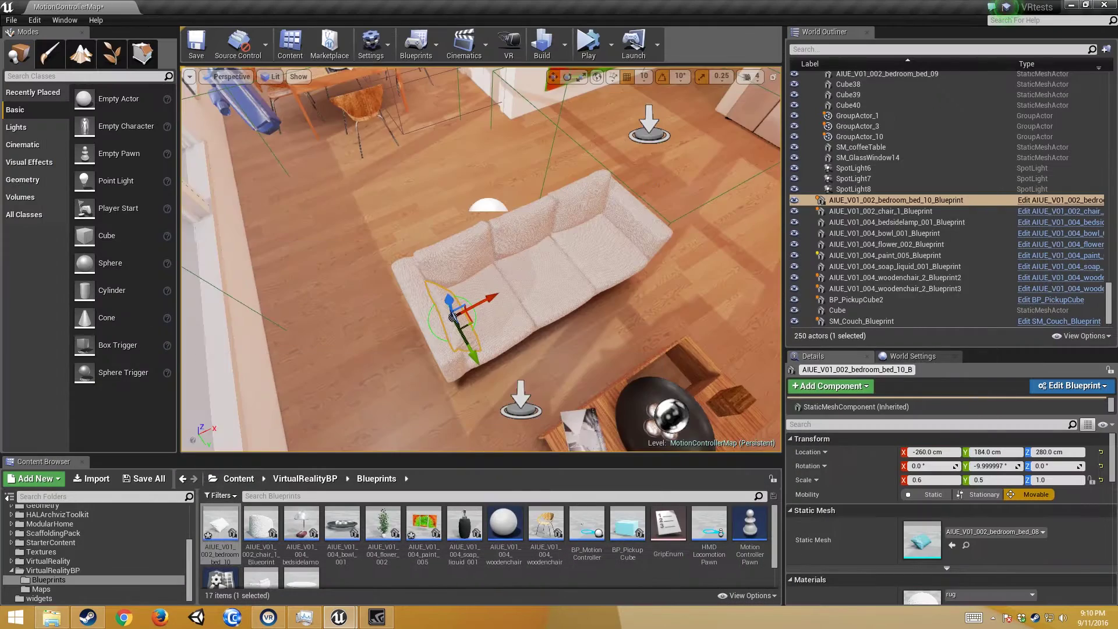
# Open the BP_PickupCube blueprint from one of the stacked cubes and copy its Event Pickup and Event Drop node chains
pyautogui.moveTo(480, 259); pyautogui.dragTo(597, 270, button='right')
pyautogui.click(511, 201)
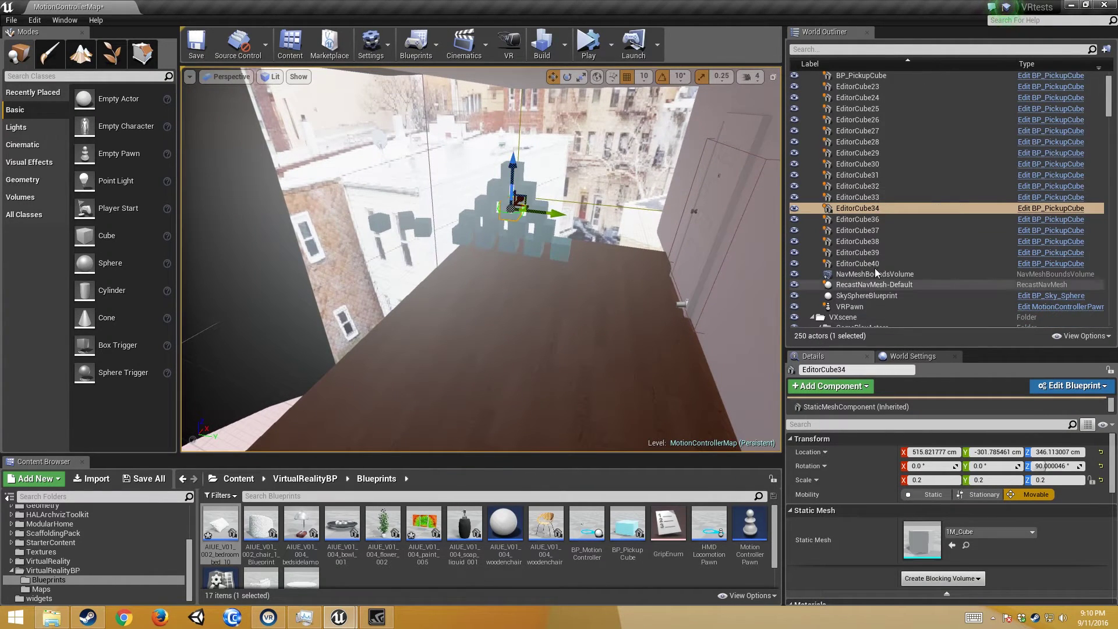
pyautogui.click(1033, 219)
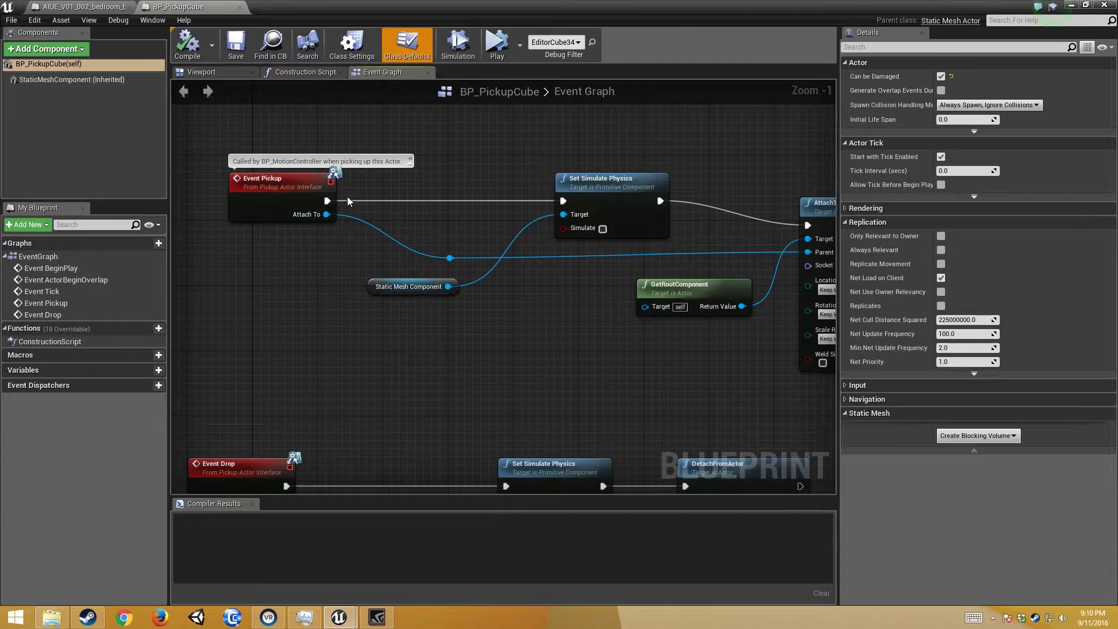
pyautogui.scroll(-1, 368, 231)
pyautogui.moveTo(261, 193); pyautogui.dragTo(672, 432)
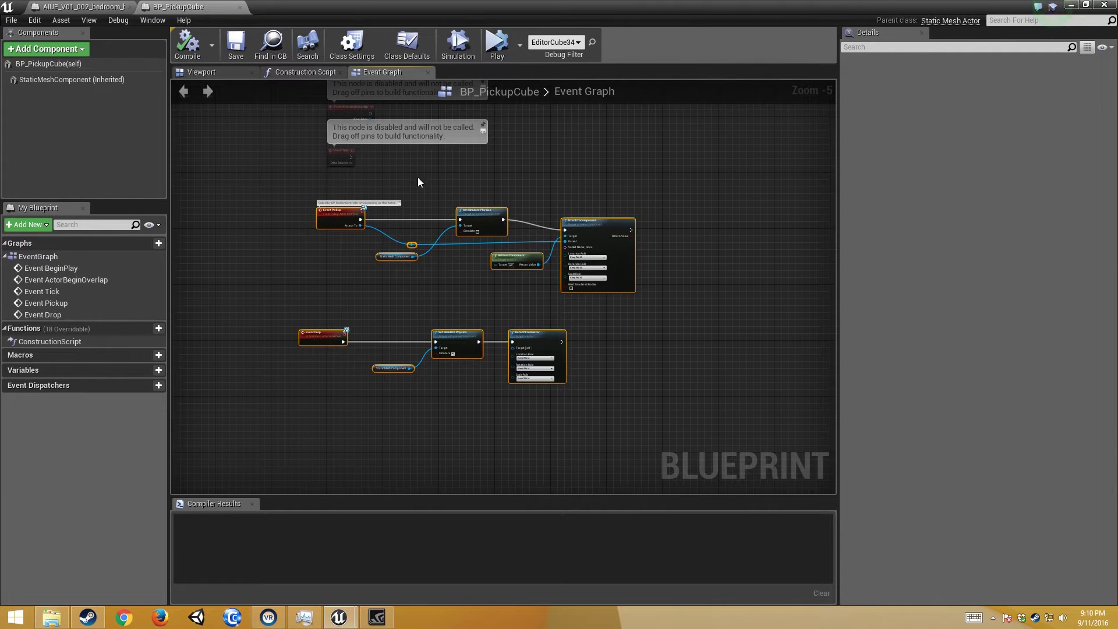
# Paste the pickup and drop nodes into the pillow blueprint's event graph, place them below Event Tick, and close the blueprint editor
pyautogui.click(52, 7)
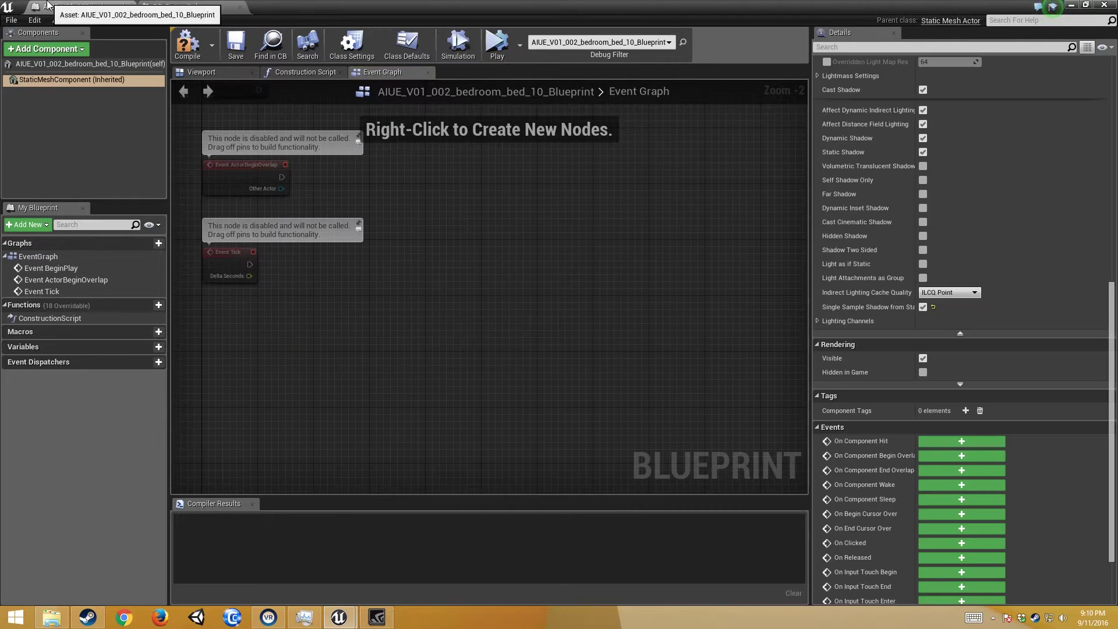
pyautogui.hotkey('ctrl', 'v')
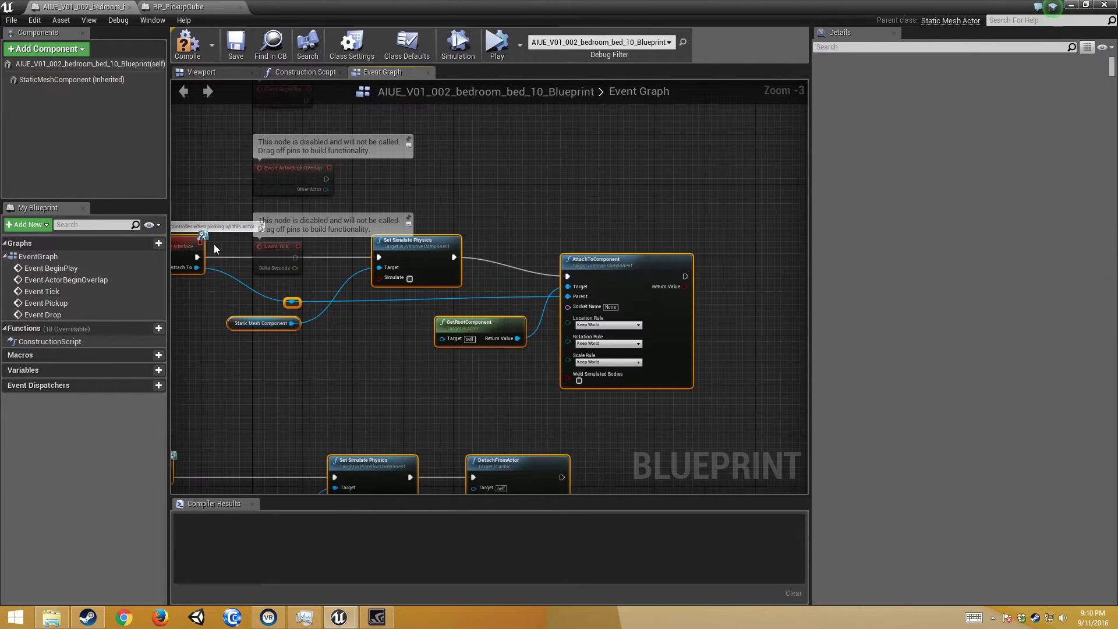
pyautogui.moveTo(189, 242); pyautogui.dragTo(327, 317)
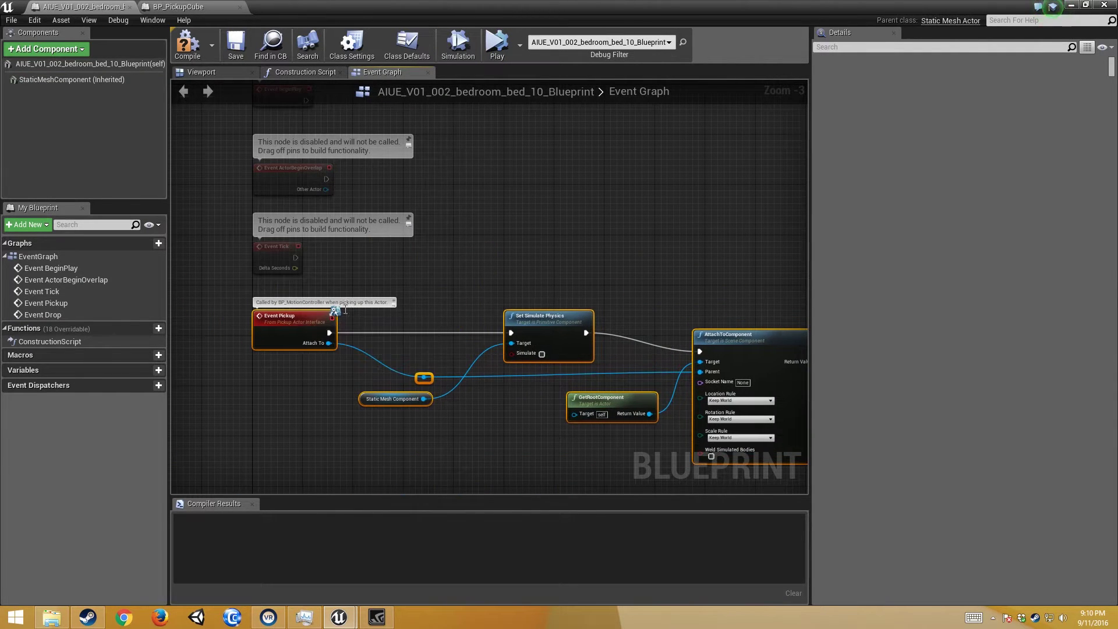
pyautogui.scroll(-3, 410, 303)
pyautogui.scroll(3, 412, 345)
pyautogui.scroll(-2, 412, 346)
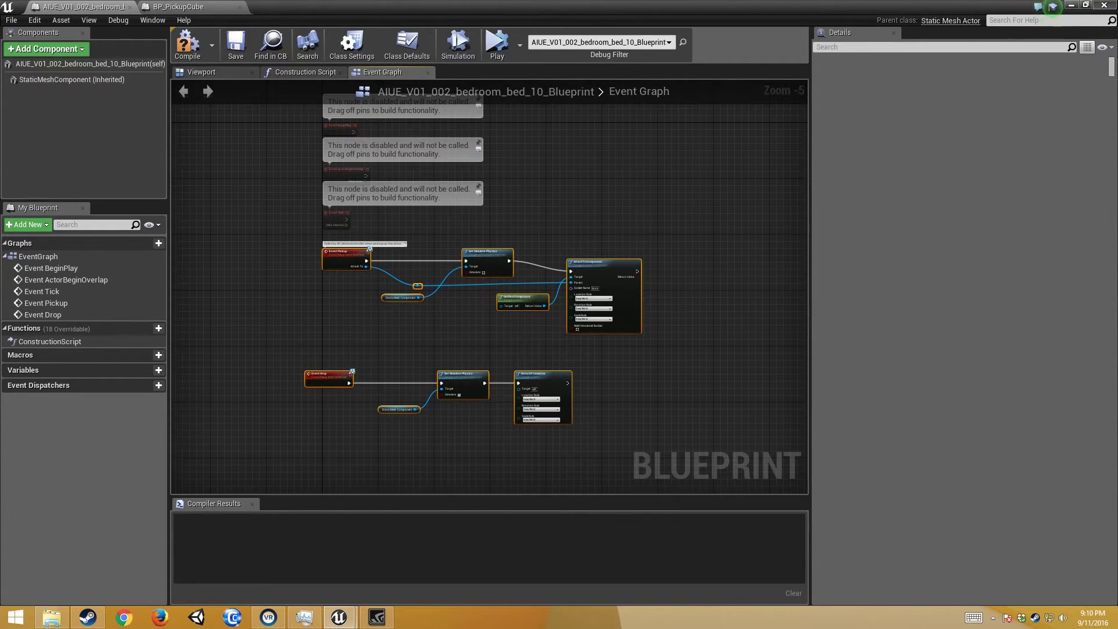
pyautogui.click(1103, 5)
# Display the navigation mesh across the apartment floor to check its coverage, and hide it again
pyautogui.moveTo(604, 262); pyautogui.dragTo(757, 285, button='right')
pyautogui.moveTo(480, 259); pyautogui.dragTo(390, 250, button='right')
pyautogui.moveTo(536, 287)
pyautogui.mouseDown(button='right')
pyautogui.moveTo(515, 232)
pyautogui.moveTo(408, 274)
pyautogui.moveTo(535, 245)
pyautogui.moveTo(513, 221)
pyautogui.moveTo(527, 203)
pyautogui.moveTo(506, 146)
pyautogui.moveTo(553, 215)
pyautogui.moveTo(538, 171)
pyautogui.moveTo(600, 192)
pyautogui.moveTo(544, 175)
pyautogui.moveTo(558, 204)
pyautogui.moveTo(494, 203)
pyautogui.moveTo(507, 250)
pyautogui.moveTo(425, 203)
pyautogui.moveTo(473, 183)
pyautogui.mouseUp(button='right')
pyautogui.press('p')
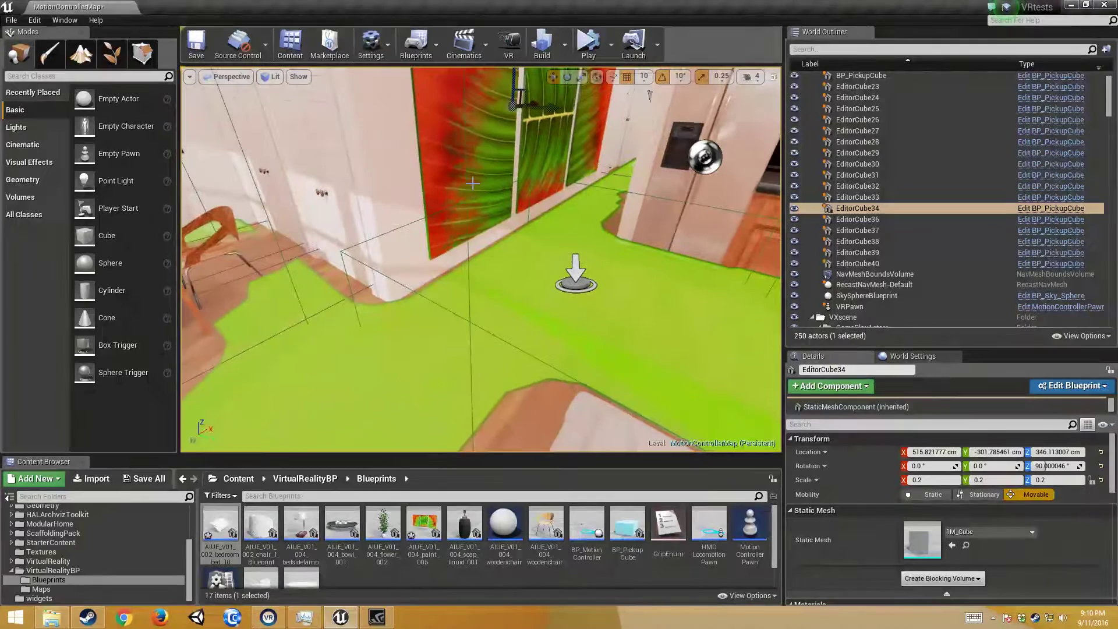
pyautogui.press('p')
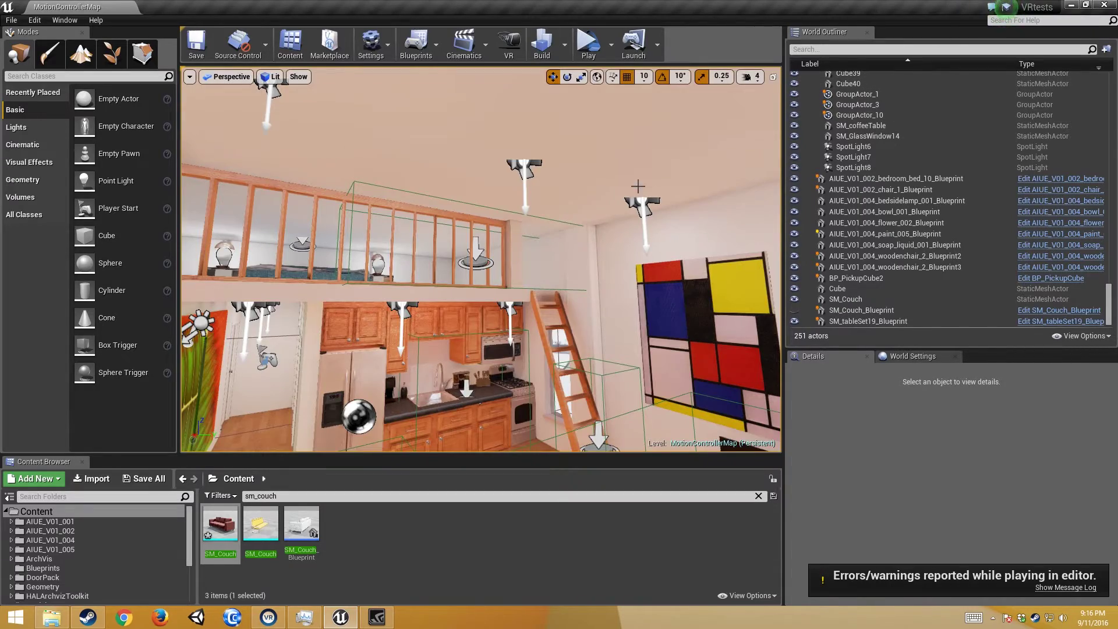
# Examine the room around the dining table, couch and kitchen from several angles
pyautogui.moveTo(638, 185); pyautogui.dragTo(343, 262, button='right')
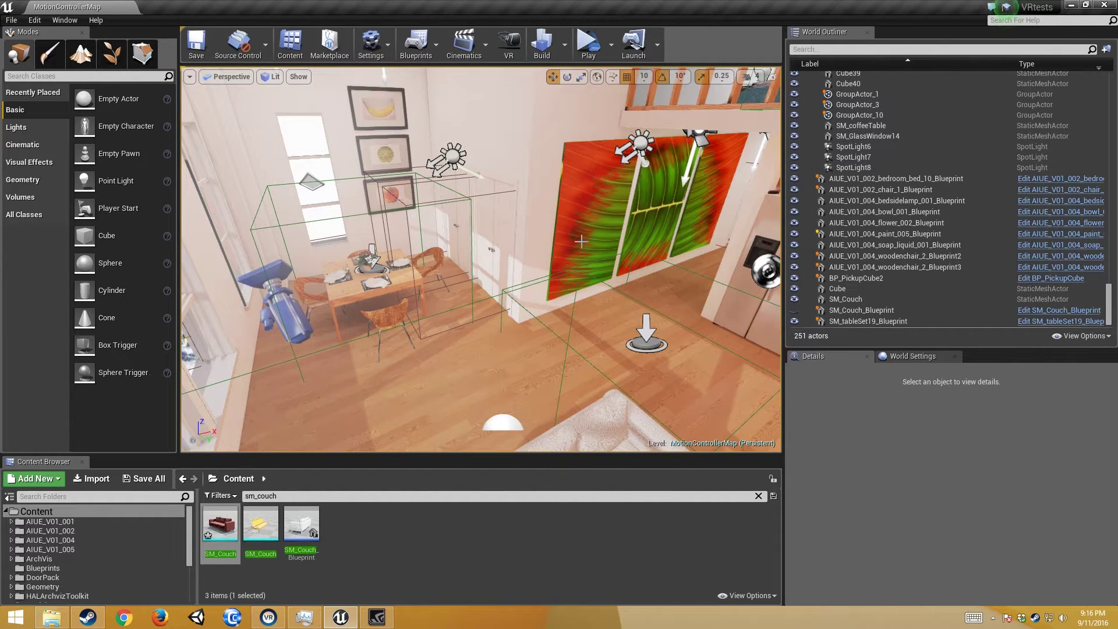
pyautogui.moveTo(461, 247); pyautogui.dragTo(547, 207, button='right')
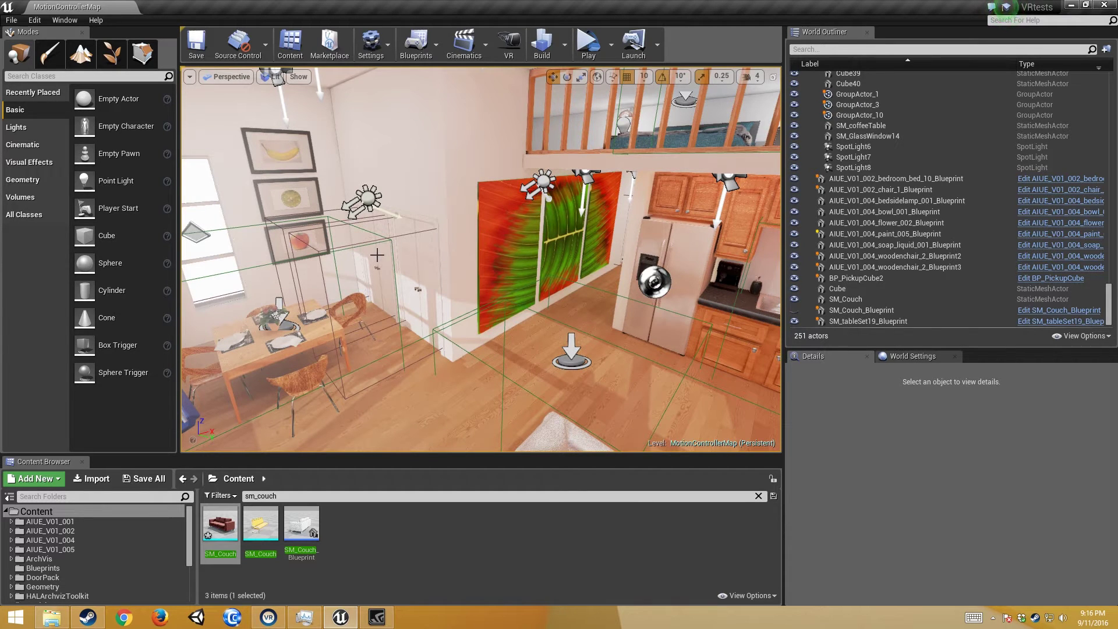
pyautogui.moveTo(382, 272); pyautogui.dragTo(300, 297, button='right')
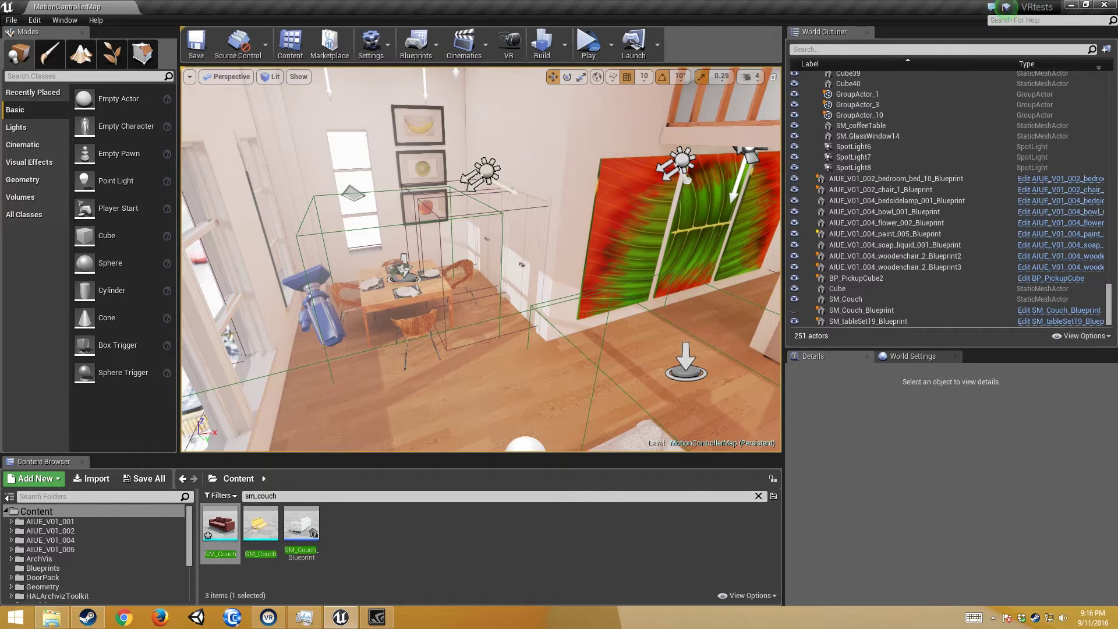
pyautogui.moveTo(438, 267); pyautogui.dragTo(465, 268, button='right')
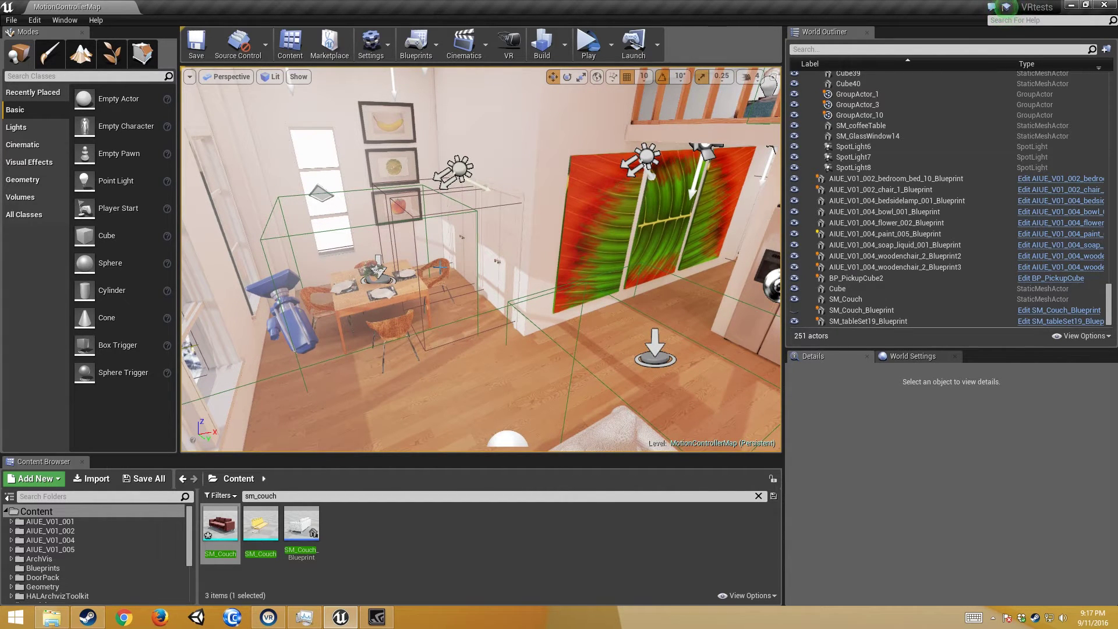
pyautogui.moveTo(440, 267)
pyautogui.mouseDown(button='right')
pyautogui.moveTo(405, 291)
pyautogui.moveTo(502, 276)
pyautogui.moveTo(527, 291)
pyautogui.moveTo(442, 270)
pyautogui.mouseUp(button='right')
pyautogui.press('w')
pyautogui.press('a')
pyautogui.press('s')
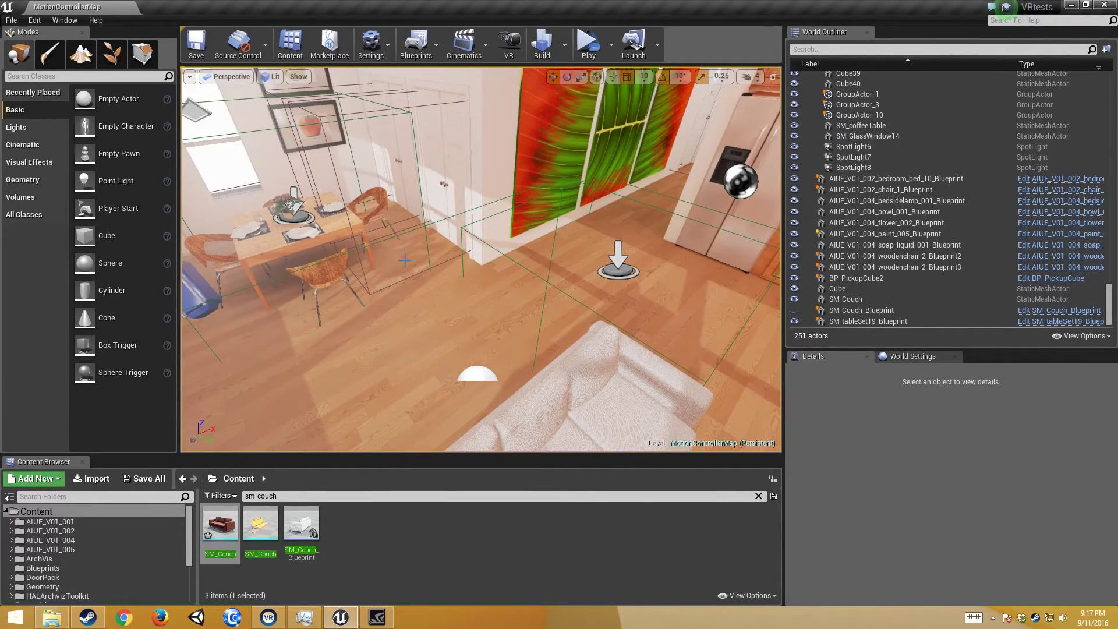